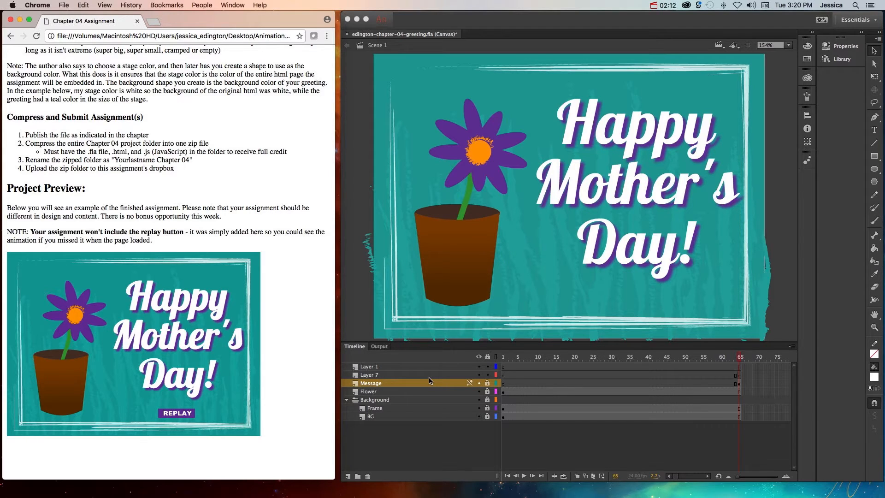
Delete the two top layers, Layer 1 and Layer 7, from the main timeline
{"action": "left_click", "coordinate": [429, 381]}
{"action": "left_click", "coordinate": [429, 375]}
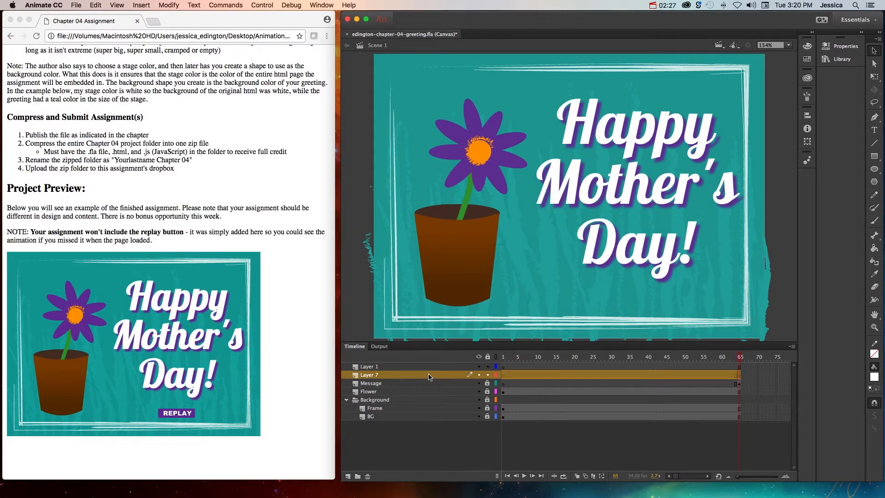
{"action": "left_click", "coordinate": [427, 368]}
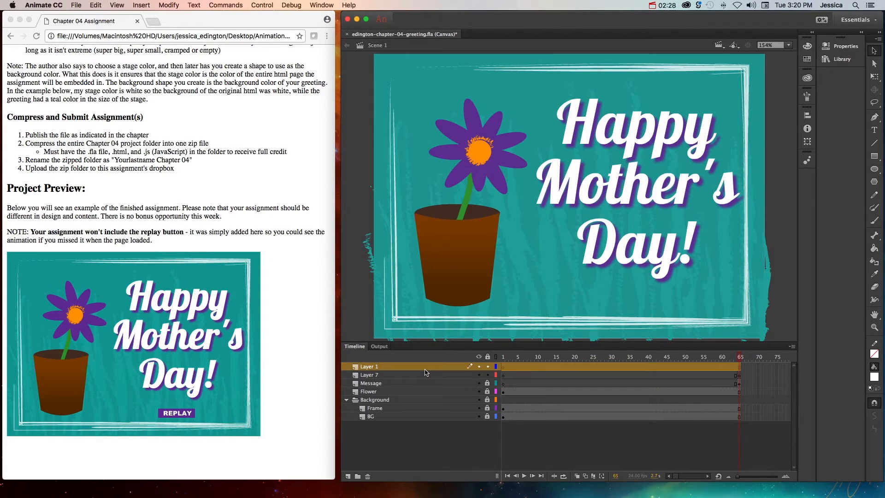
{"action": "left_click", "coordinate": [402, 376], "text": "shift"}
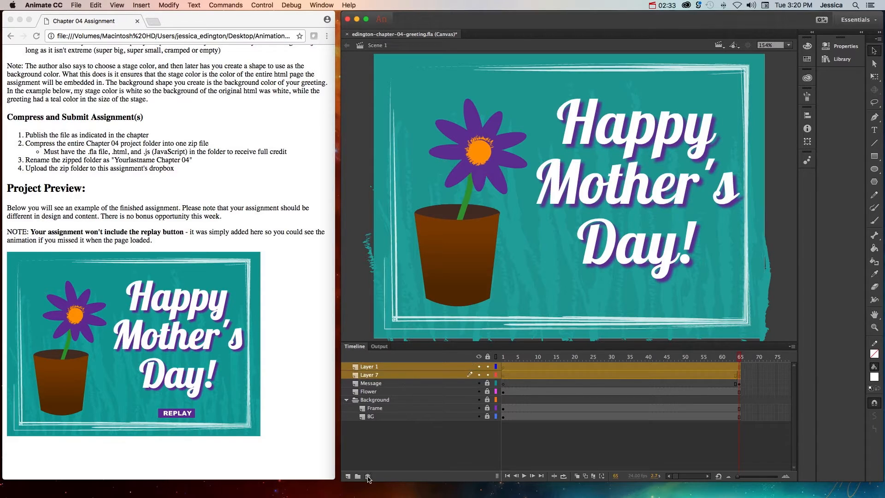
{"action": "left_click", "coordinate": [367, 477]}
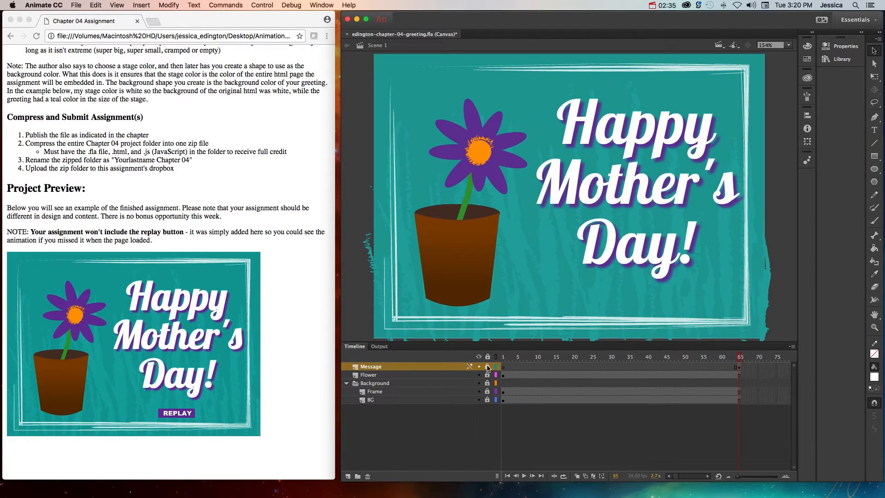
Hide all layers in Scene 1, then reveal BG, Frame, Flower and Message one by one to review their artwork
{"action": "left_click_drag", "start_coordinate": [488, 367], "coordinate": [482, 406]}
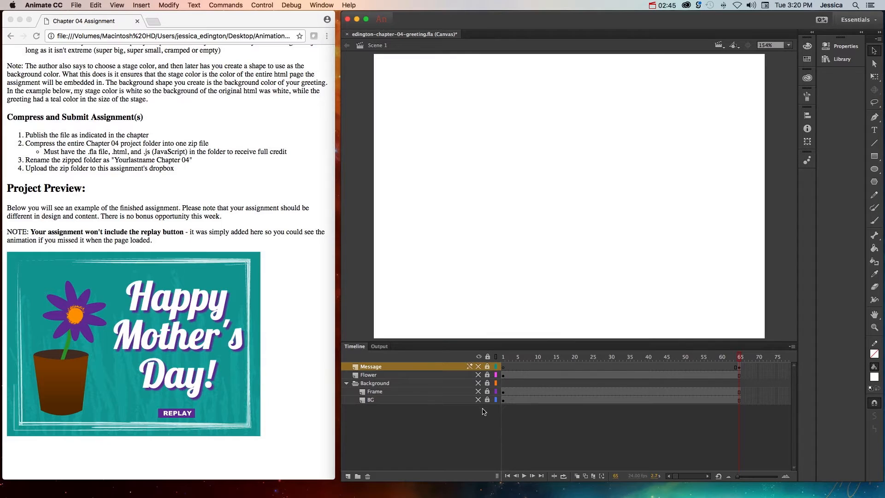
{"action": "left_click", "coordinate": [478, 400]}
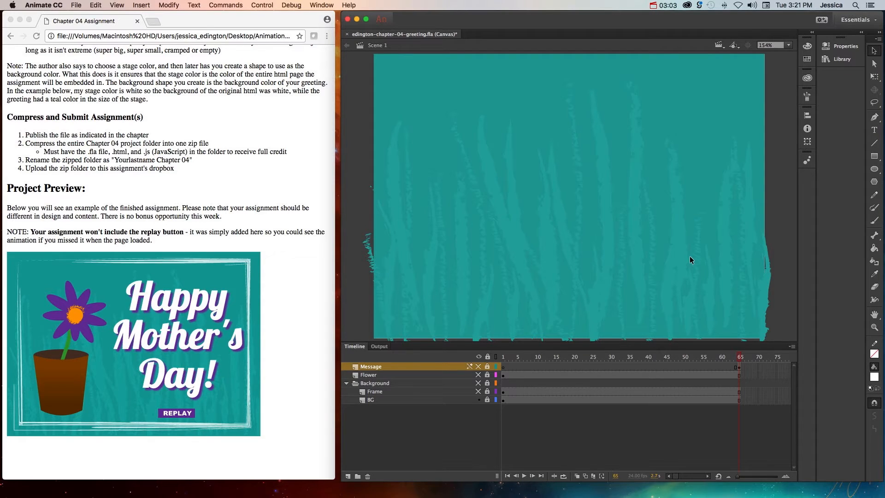
{"action": "left_click", "coordinate": [479, 393]}
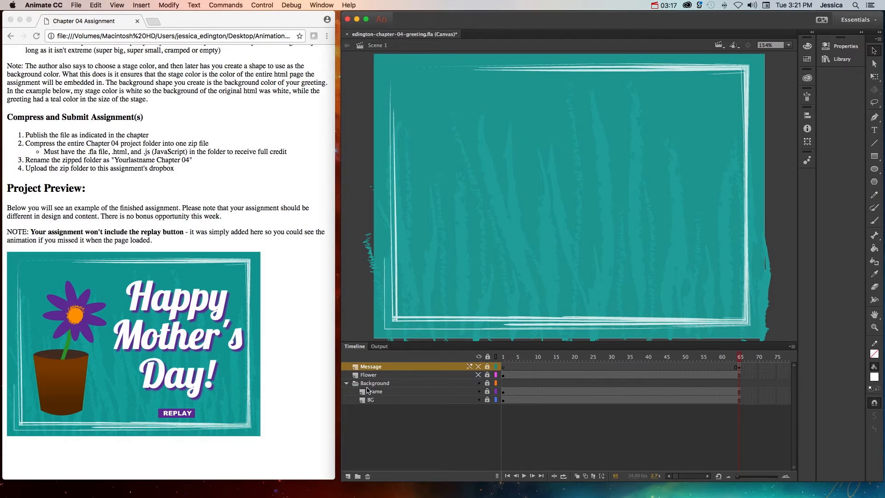
{"action": "left_click", "coordinate": [347, 384]}
{"action": "left_click", "coordinate": [347, 384]}
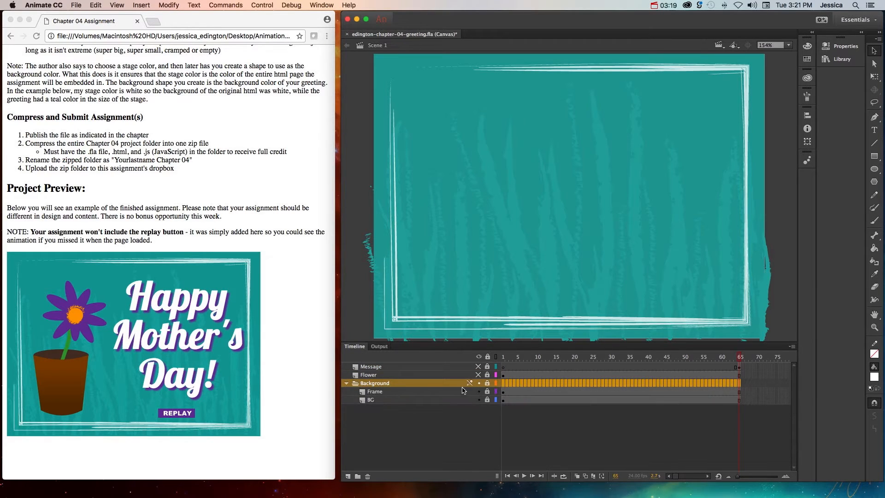
{"action": "left_click", "coordinate": [479, 383]}
{"action": "left_click", "coordinate": [479, 384]}
{"action": "left_click", "coordinate": [479, 375]}
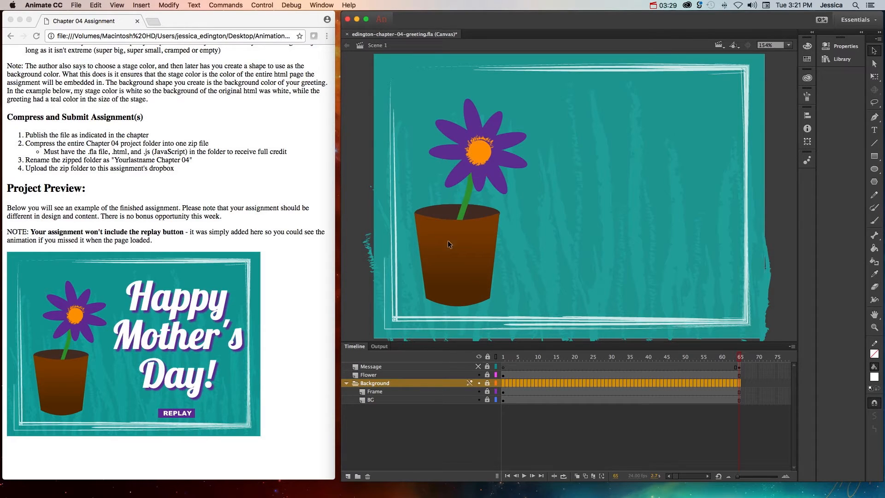
{"action": "left_click", "coordinate": [479, 367]}
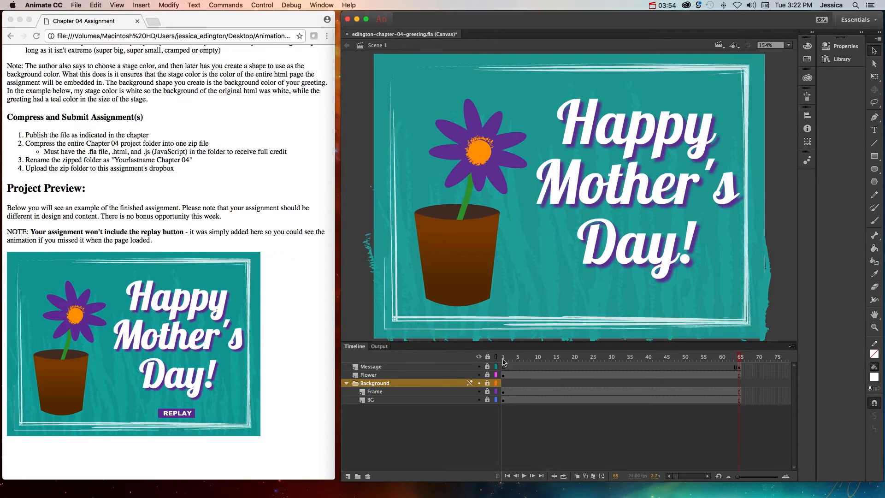
Scrub the main timeline from frame 1 to frame 65 to review the whole greeting animation
{"action": "left_click", "coordinate": [503, 361]}
{"action": "left_click_drag", "start_coordinate": [505, 363], "coordinate": [742, 367]}
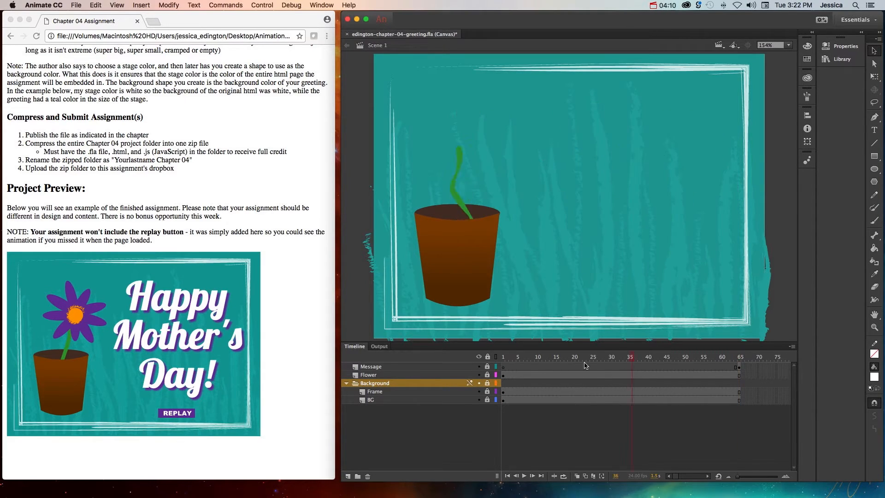
{"action": "left_click_drag", "start_coordinate": [614, 364], "coordinate": [711, 364]}
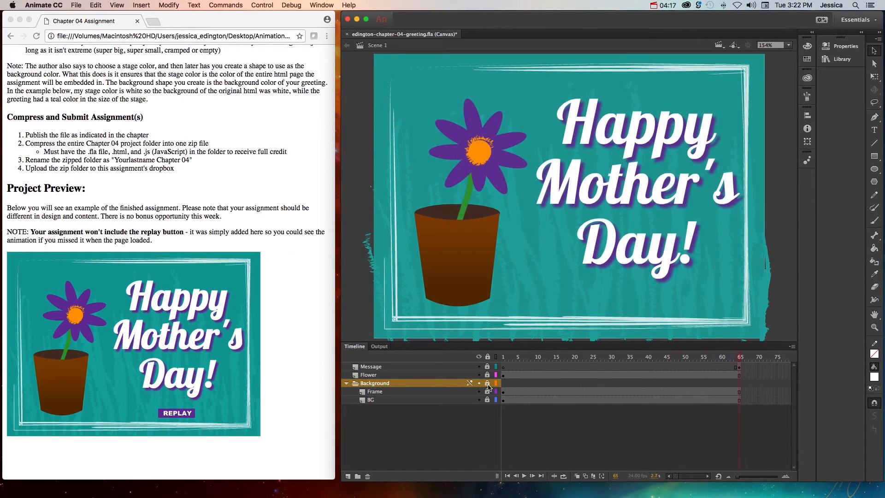
Unlock the Flower layer and open the potted flower symbol for editing in place
{"action": "left_click", "coordinate": [487, 375]}
{"action": "left_click", "coordinate": [476, 229]}
{"action": "double_click", "coordinate": [471, 231]}
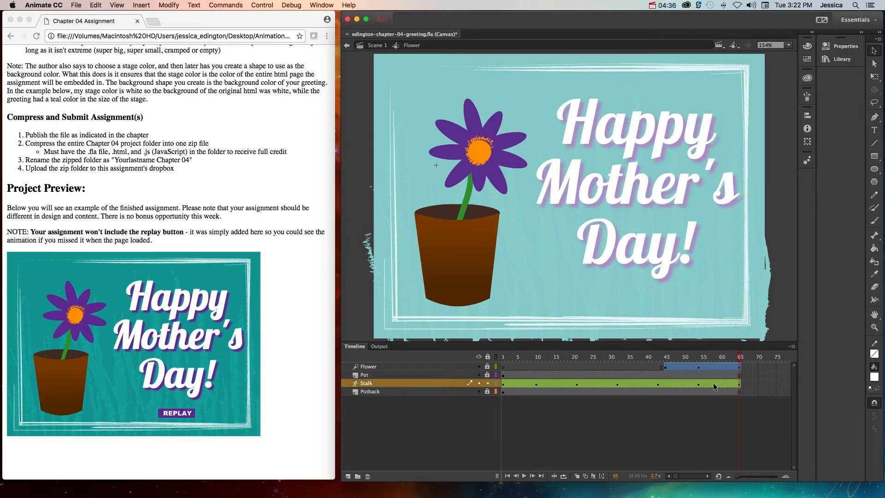
At frame 1 of the flower symbol, lock and hide all layers, then reveal only Potback and Stalk
{"action": "left_click", "coordinate": [503, 360]}
{"action": "left_click_drag", "start_coordinate": [488, 392], "coordinate": [478, 366]}
{"action": "left_click", "coordinate": [488, 357]}
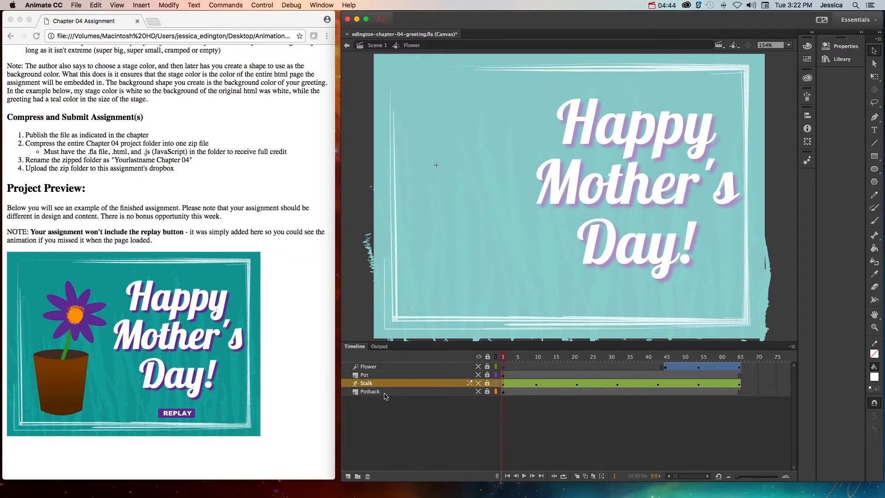
{"action": "left_click", "coordinate": [478, 391]}
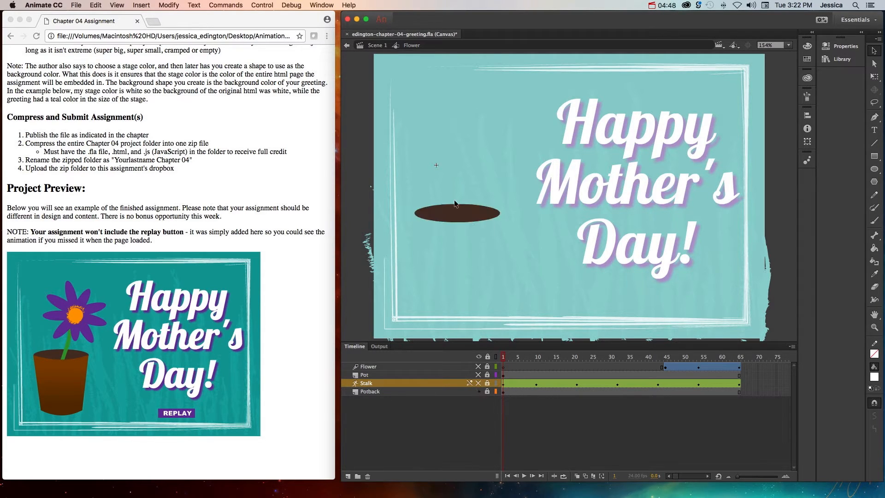
{"action": "left_click", "coordinate": [479, 383]}
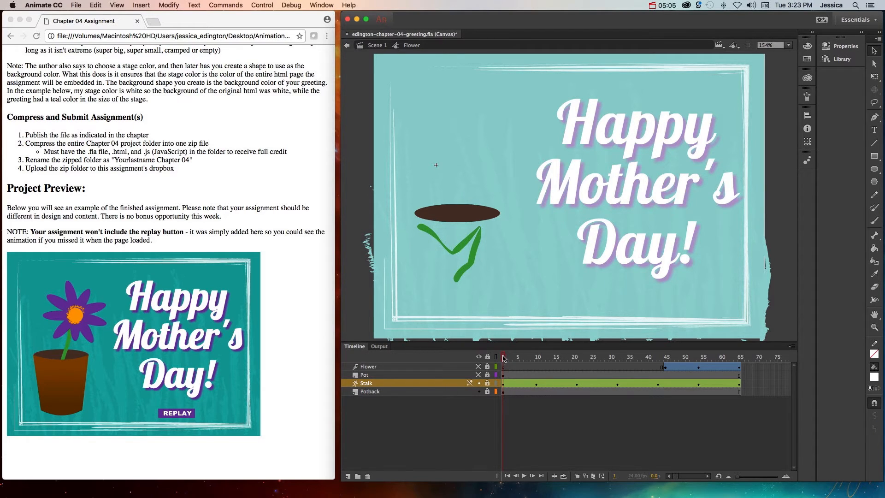
Scrub the flower symbol's timeline through frame 10 to frame 65 to examine the stalk's growth poses
{"action": "left_click", "coordinate": [519, 358]}
{"action": "left_click_drag", "start_coordinate": [520, 357], "coordinate": [537, 357]}
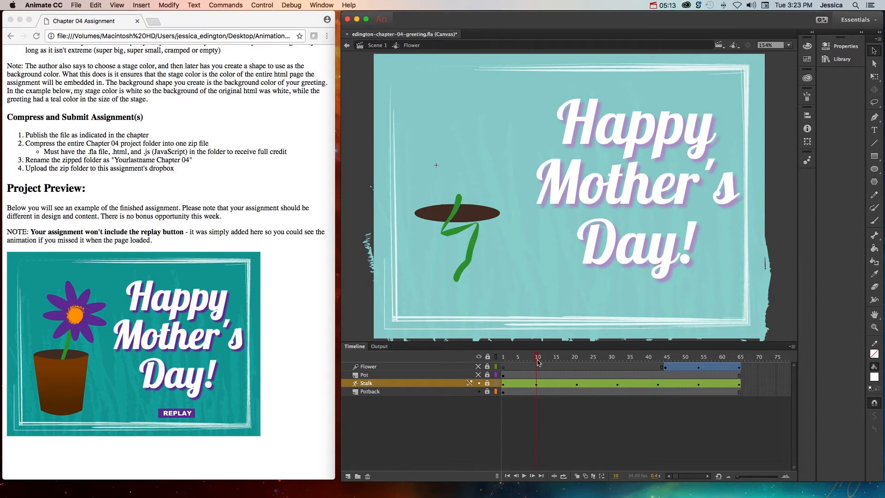
{"action": "left_click_drag", "start_coordinate": [537, 361], "coordinate": [739, 442]}
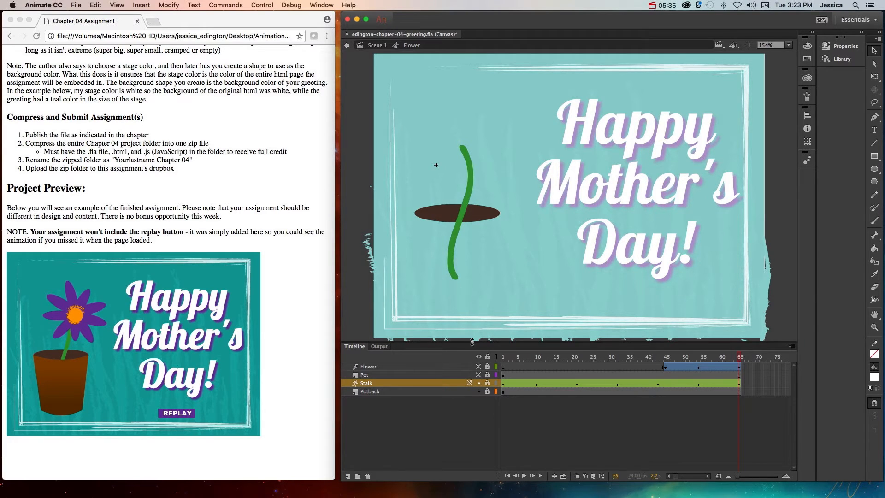
Reveal the Pot and Flower layers and scrub from frame 45 to frame 65 to review the blossom's tween
{"action": "left_click", "coordinate": [478, 375]}
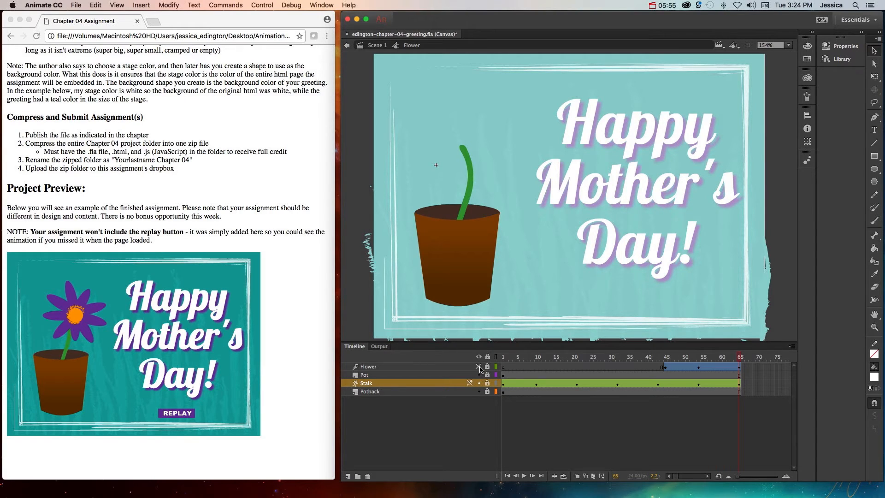
{"action": "left_click", "coordinate": [478, 366]}
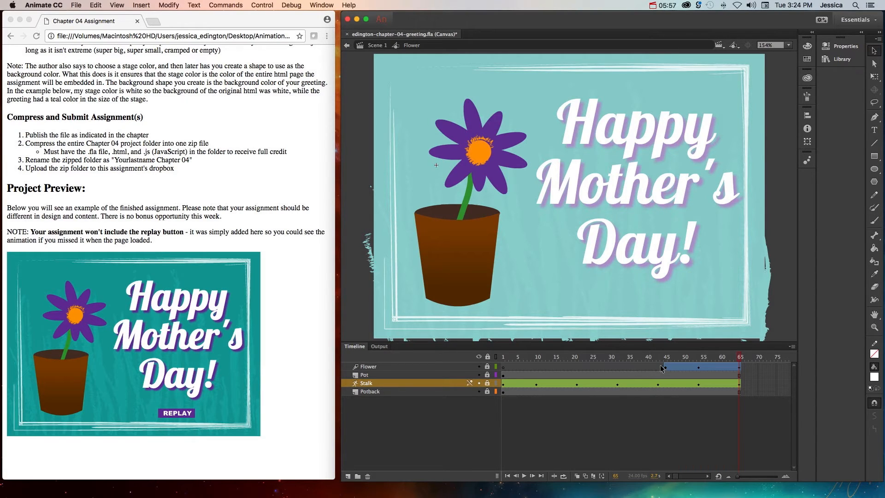
{"action": "left_click", "coordinate": [666, 357]}
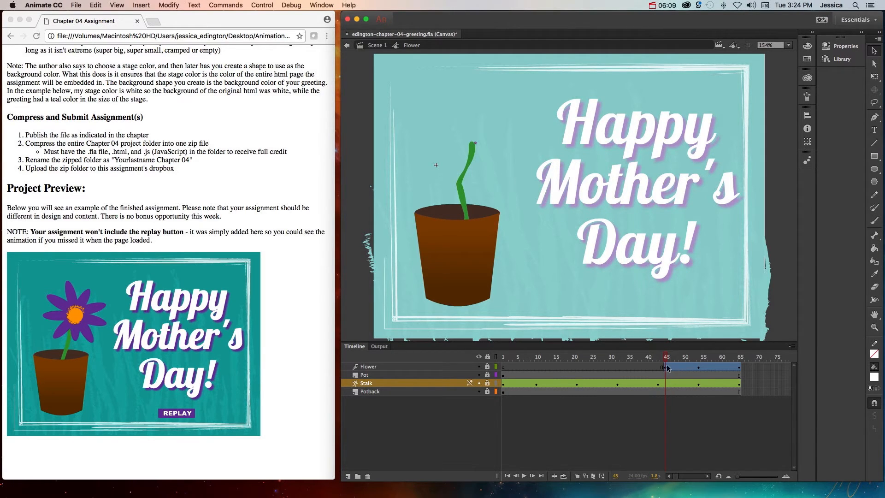
{"action": "left_click_drag", "start_coordinate": [666, 360], "coordinate": [740, 362]}
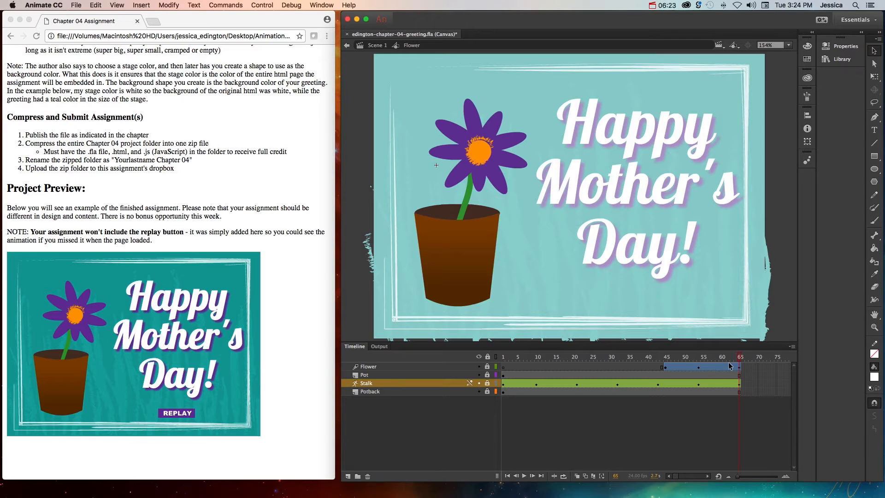
Return to Scene 1 and scrub its timeline from frame 1 to frame 65
{"action": "left_click", "coordinate": [376, 45]}
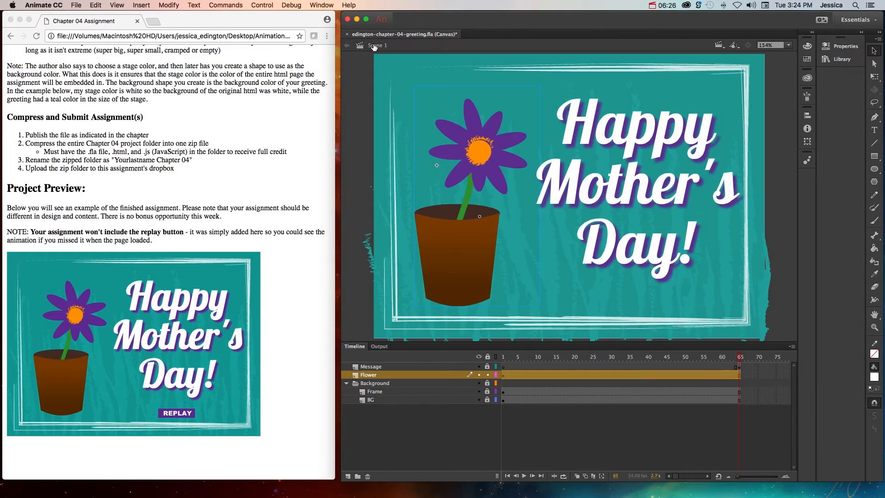
{"action": "left_click", "coordinate": [505, 360]}
{"action": "left_click_drag", "start_coordinate": [505, 360], "coordinate": [739, 359]}
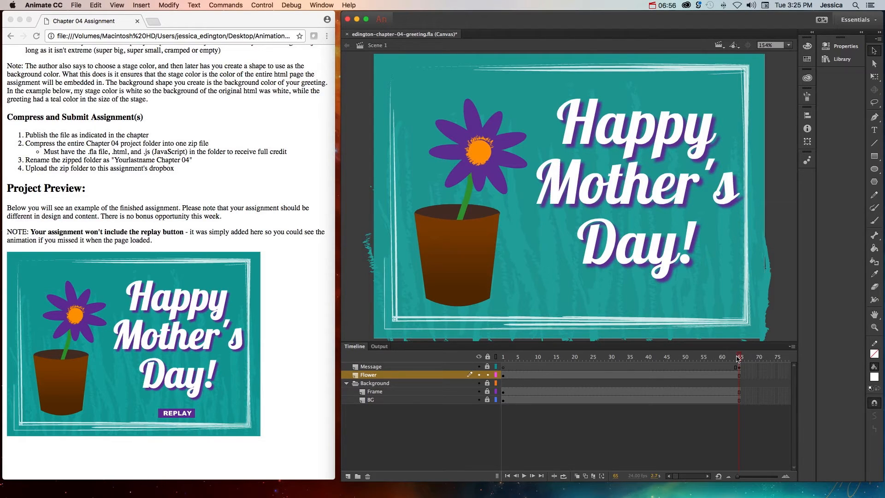
Test the greeting animation in the browser, then close the preview and bring the timeline back into view
{"action": "key", "text": "super+Return"}
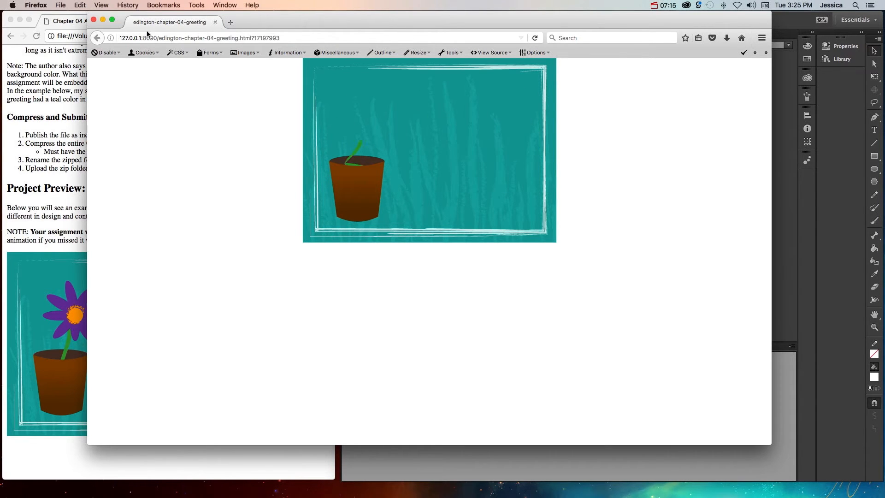
{"action": "left_click", "coordinate": [93, 19]}
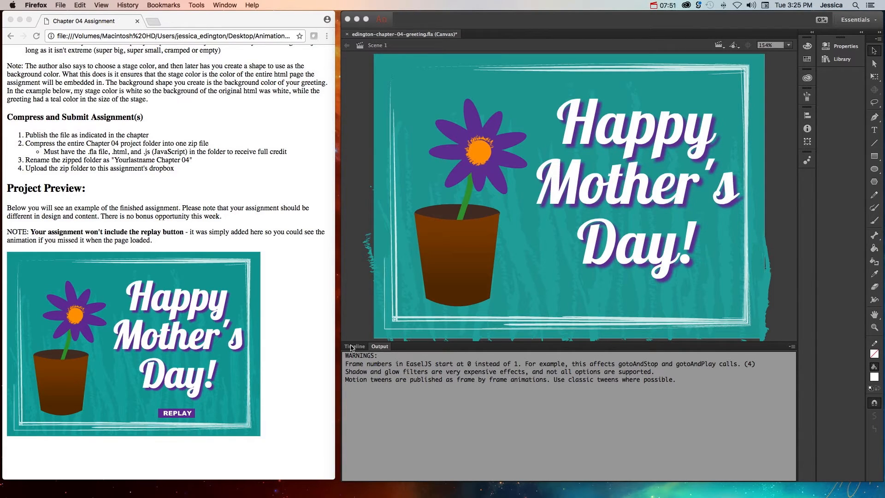
{"action": "left_click", "coordinate": [351, 349]}
{"action": "left_click", "coordinate": [354, 348]}
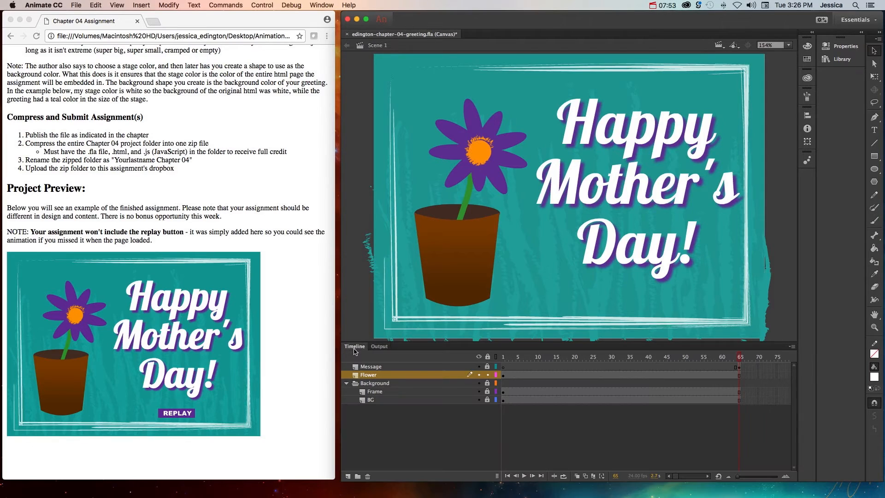
Add a locked layer named Actions above the Message layer
{"action": "left_click", "coordinate": [410, 367]}
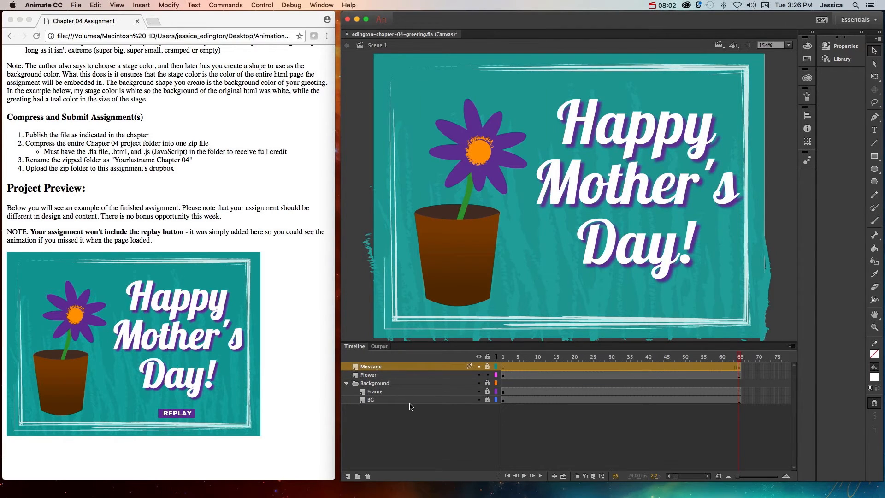
{"action": "left_click", "coordinate": [348, 476]}
{"action": "double_click", "coordinate": [364, 367]}
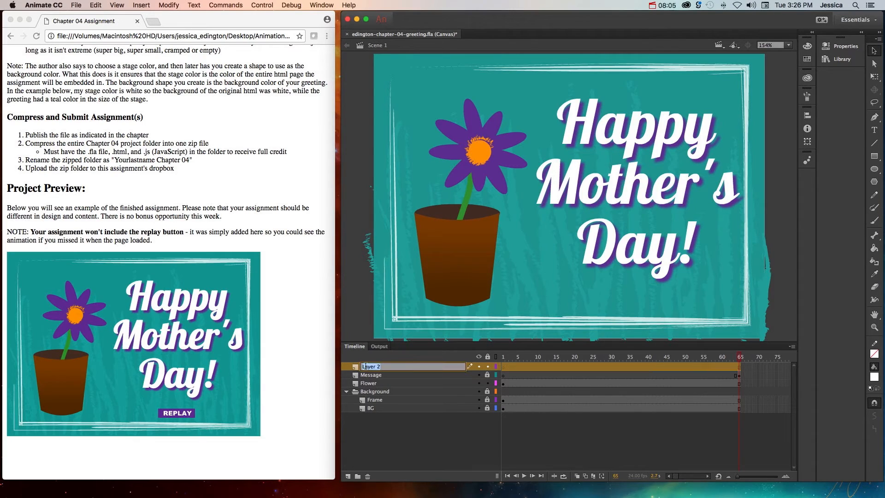
{"action": "type", "text": "Actions"}
{"action": "key", "text": "Return"}
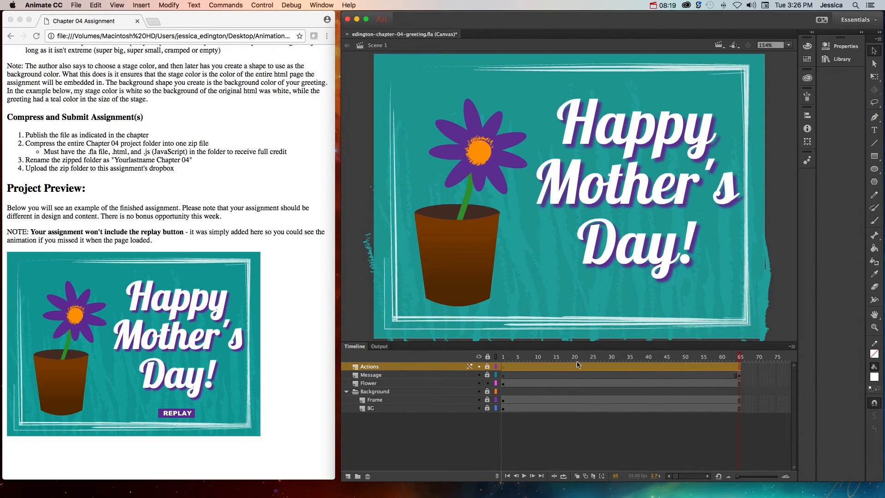
Insert a blank keyframe at frame 65 of the Actions layer
{"action": "left_click", "coordinate": [593, 367]}
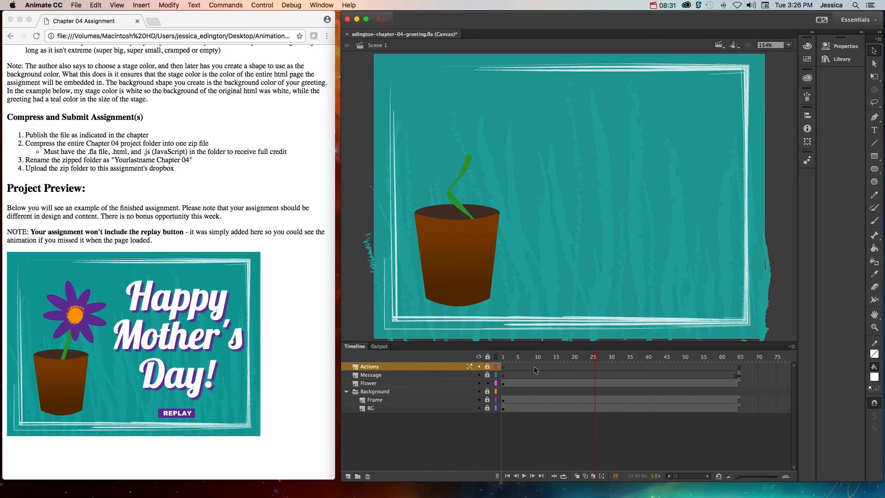
{"action": "left_click", "coordinate": [504, 361]}
{"action": "left_click", "coordinate": [741, 357]}
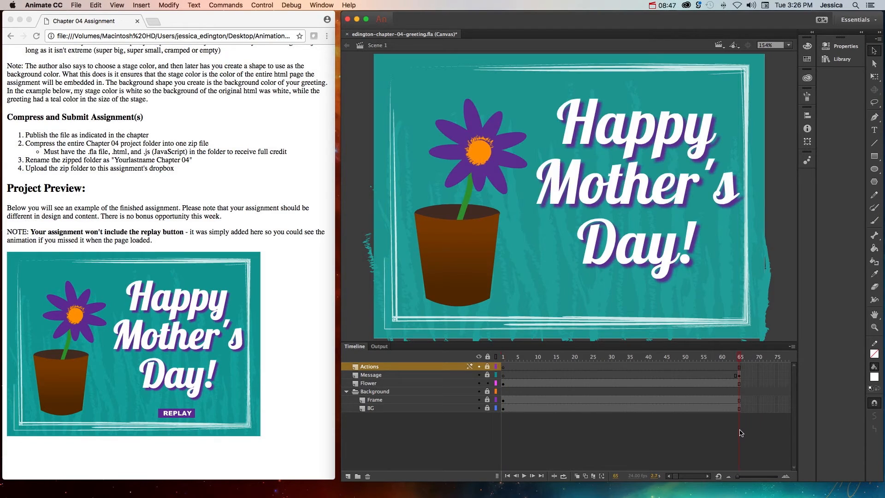
{"action": "left_click", "coordinate": [740, 367]}
{"action": "left_click", "coordinate": [149, 8]}
{"action": "mouse_move", "coordinate": [168, 62]}
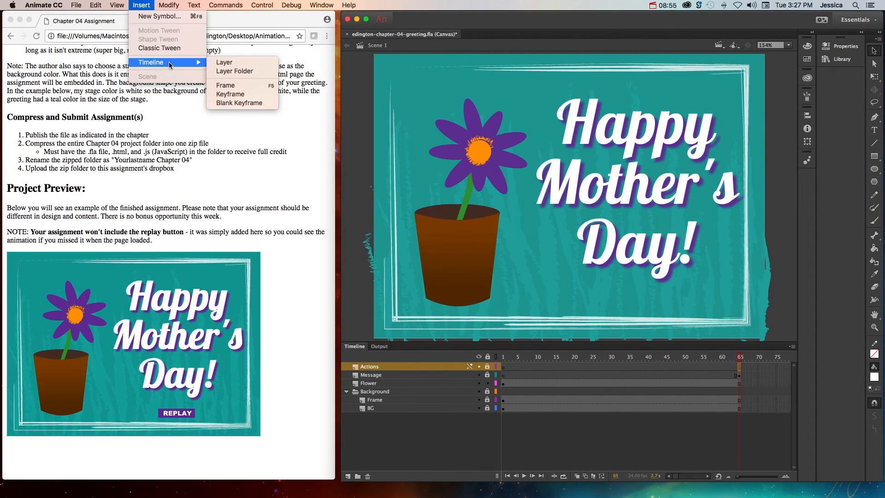
{"action": "left_click", "coordinate": [234, 104]}
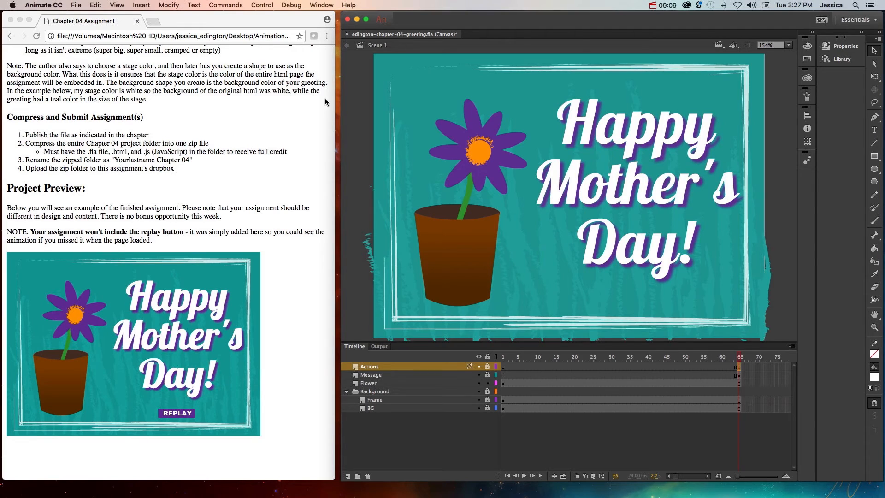
Show the Actions code editor and the Code Snippets library for frame 65 of the Actions layer
{"action": "left_click", "coordinate": [320, 5]}
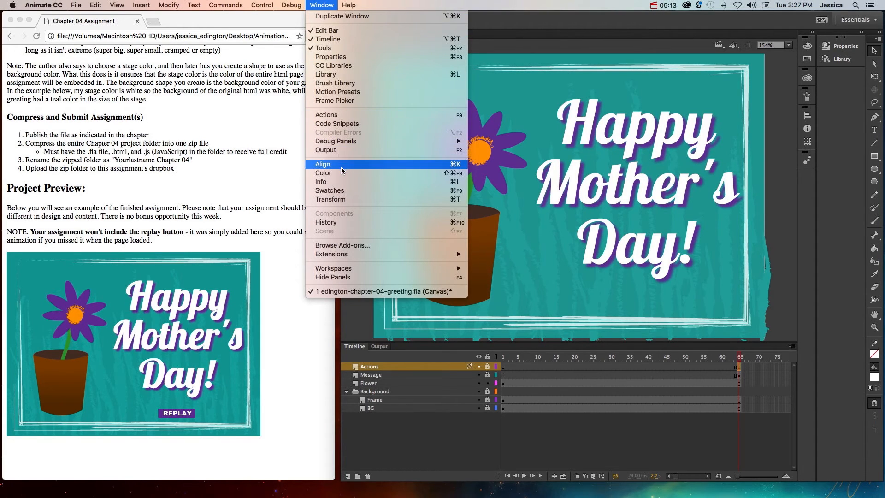
{"action": "left_click", "coordinate": [341, 114]}
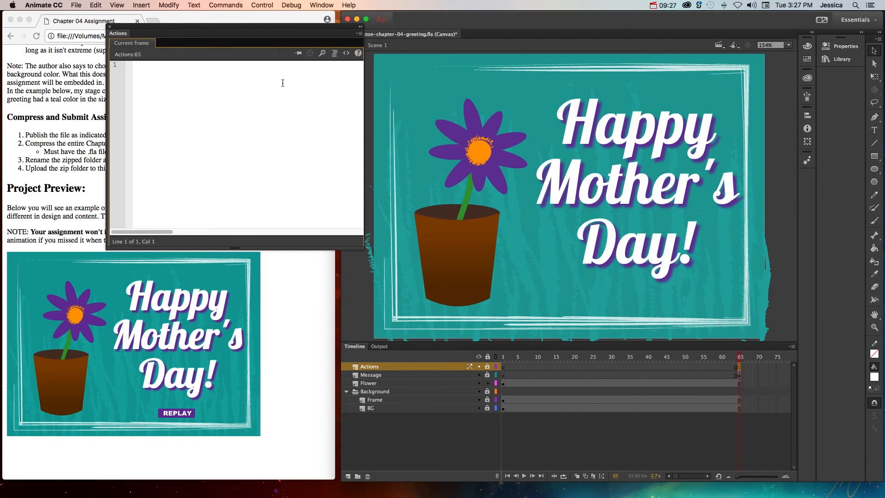
{"action": "left_click", "coordinate": [290, 5]}
{"action": "mouse_move", "coordinate": [319, 5]}
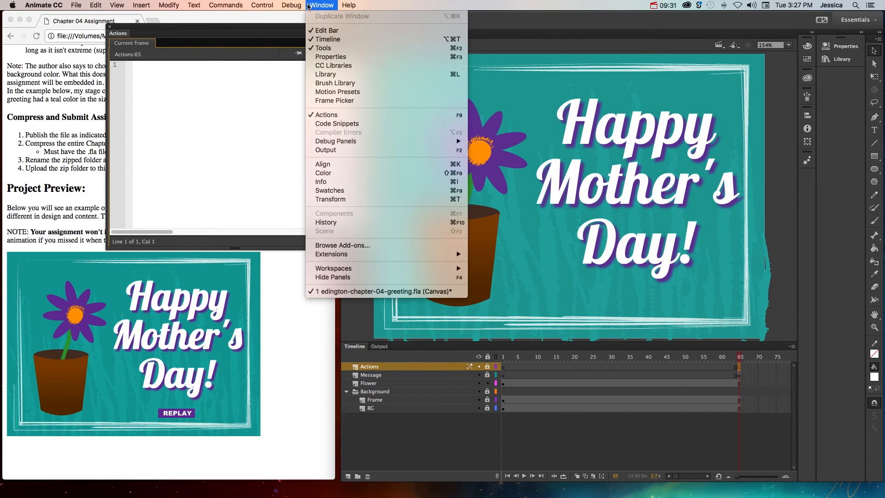
{"action": "left_click", "coordinate": [339, 123]}
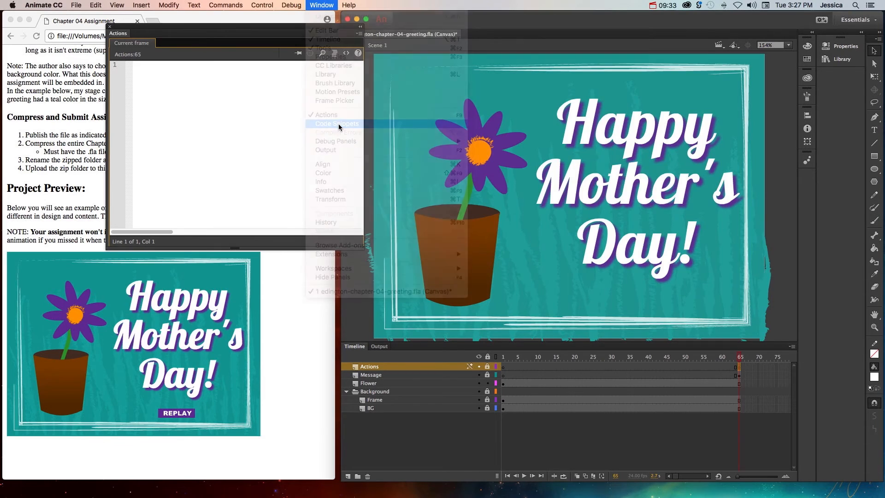
{"action": "left_click_drag", "start_coordinate": [522, 29], "coordinate": [497, 70]}
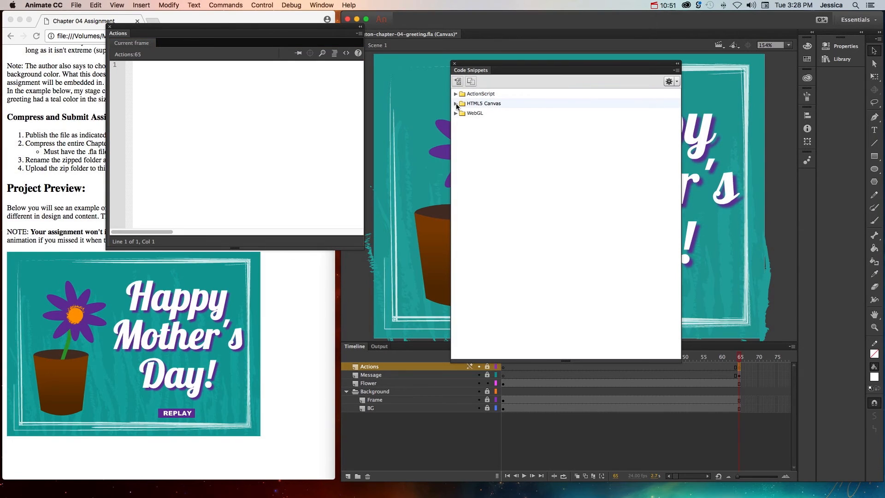
Add the HTML5 Canvas Timeline Navigation snippet "Stop at this Frame" to frame 65 of the Actions layer
{"action": "left_click", "coordinate": [456, 104]}
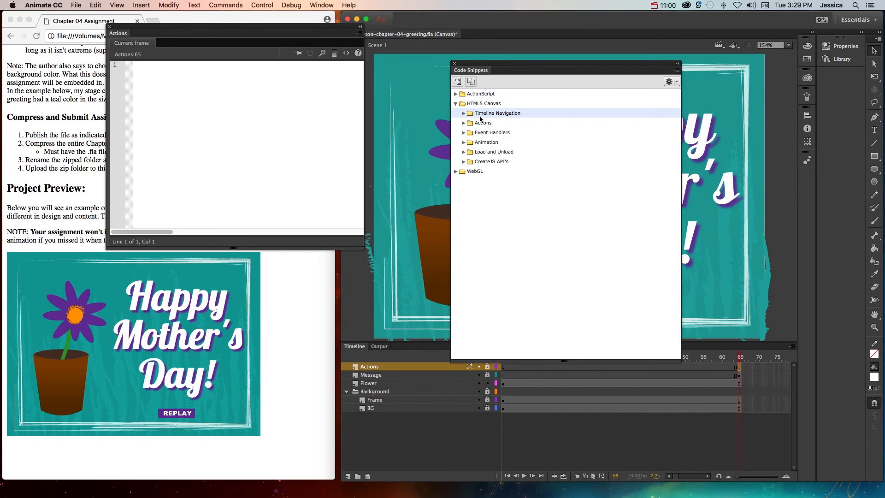
{"action": "left_click", "coordinate": [463, 113]}
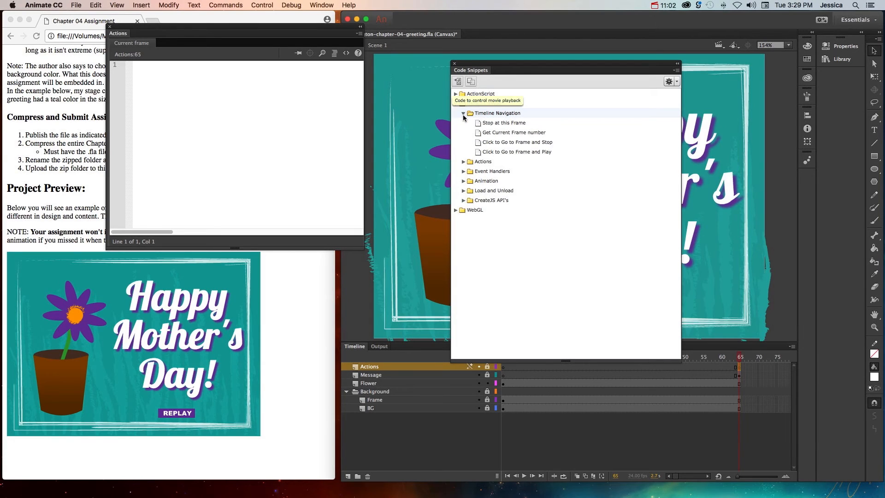
{"action": "left_click", "coordinate": [506, 125]}
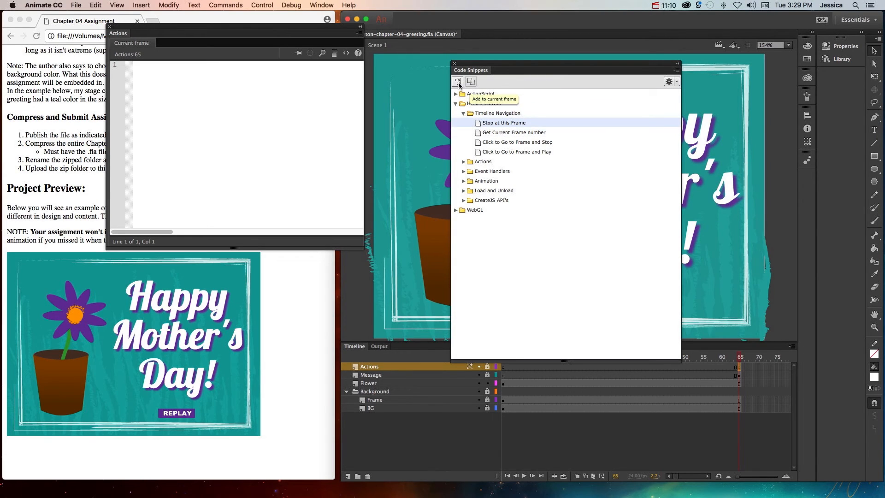
{"action": "double_click", "coordinate": [478, 123]}
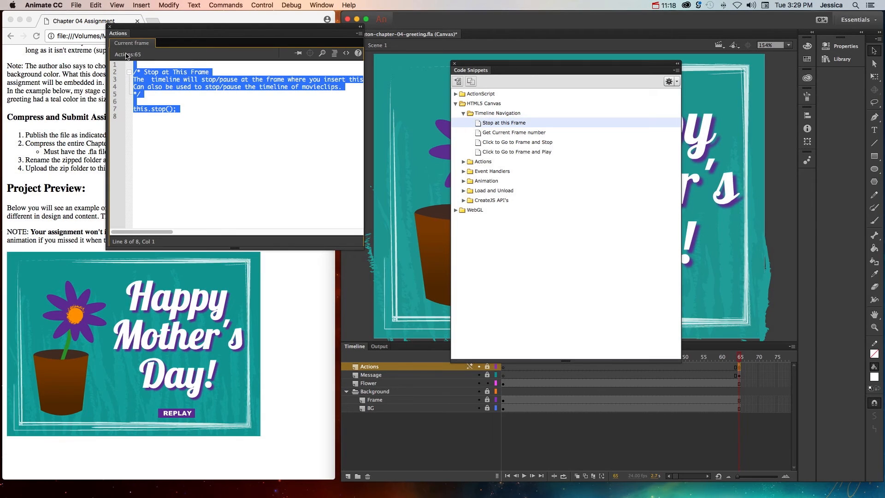
Review the inserted stop code, then close the Code Snippets and Actions windows
{"action": "left_click", "coordinate": [198, 102]}
{"action": "left_click_drag", "start_coordinate": [196, 112], "coordinate": [112, 76]}
{"action": "left_click", "coordinate": [489, 125]}
{"action": "left_click", "coordinate": [454, 63]}
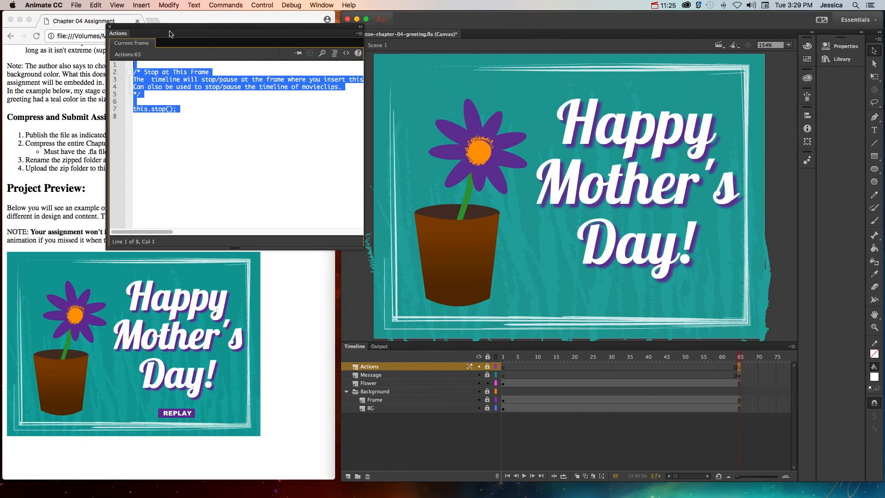
{"action": "left_click", "coordinate": [110, 26]}
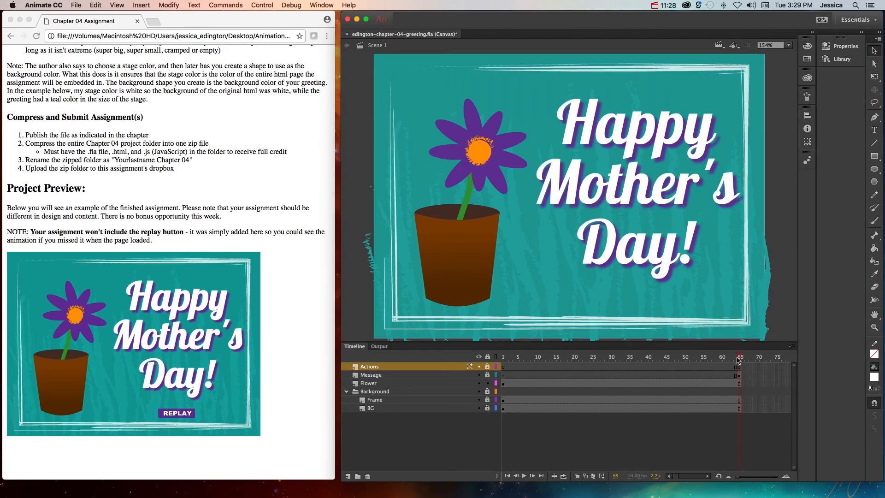
Compare earlier timeline frames with the Actions keyframe at frame 65, ending with that keyframe selected
{"action": "left_click_drag", "start_coordinate": [740, 356], "coordinate": [728, 357]}
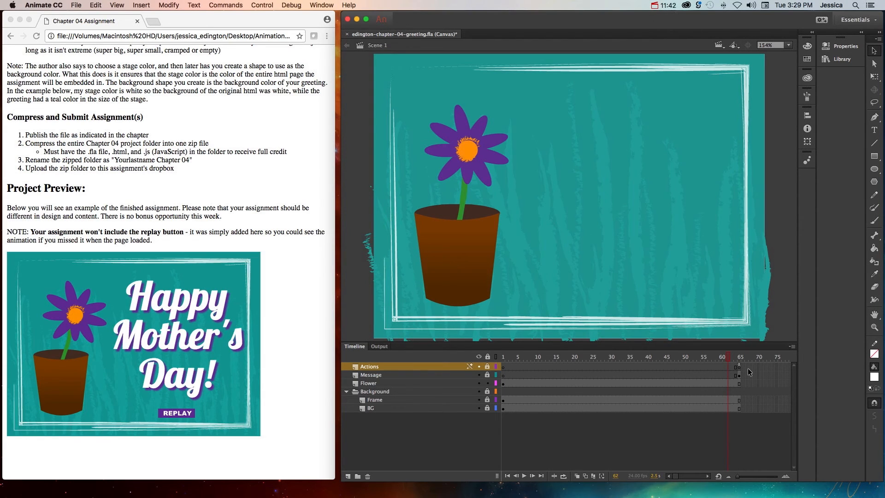
{"action": "left_click", "coordinate": [740, 372]}
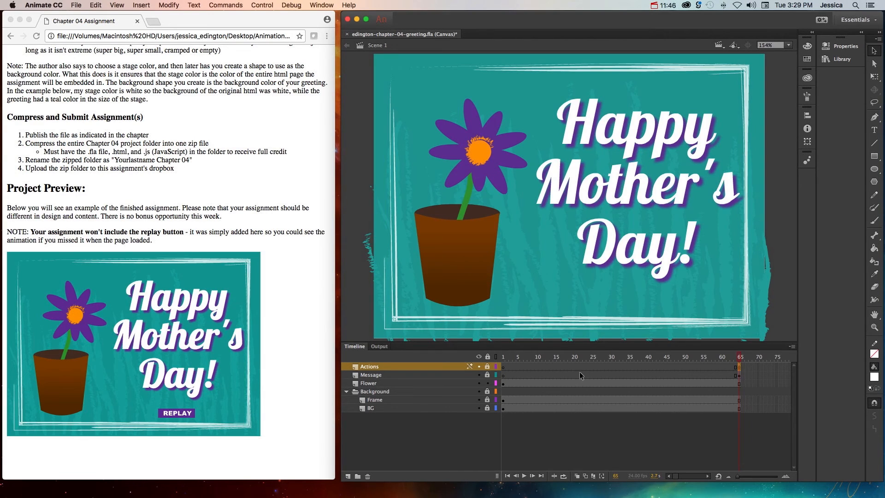
{"action": "left_click_drag", "start_coordinate": [503, 367], "coordinate": [569, 367]}
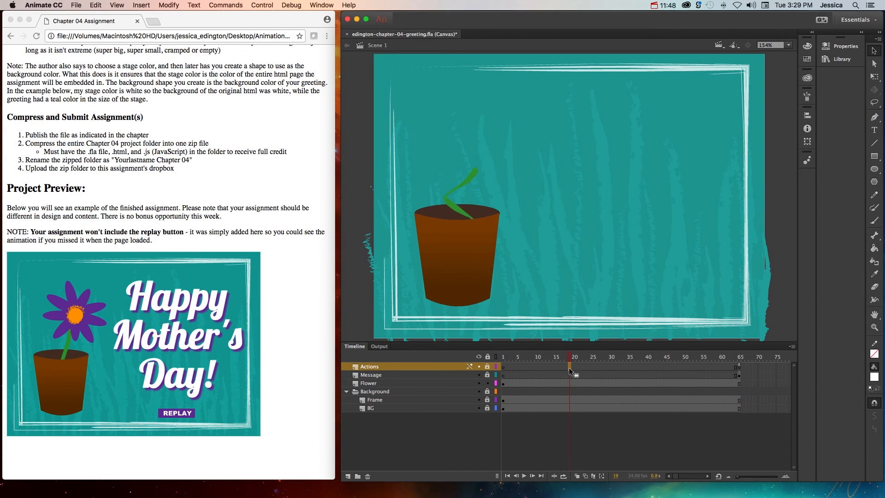
{"action": "left_click", "coordinate": [629, 381]}
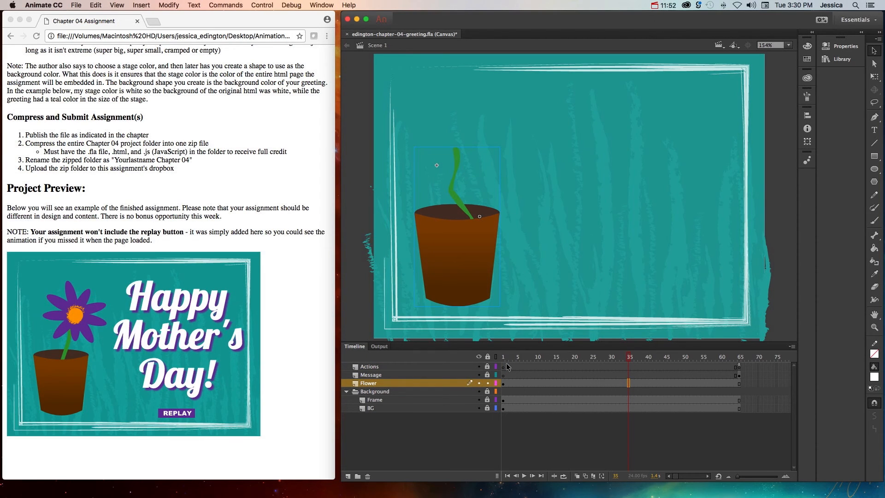
{"action": "left_click", "coordinate": [738, 366]}
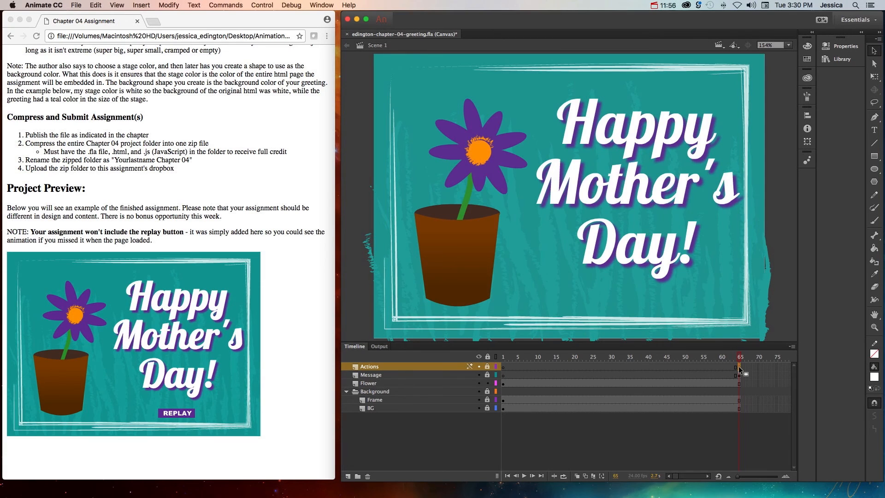
Test the greeting with its stop action in the browser, then close the preview and return to Animate CC
{"action": "left_click", "coordinate": [605, 428]}
{"action": "key", "text": "super+Return"}
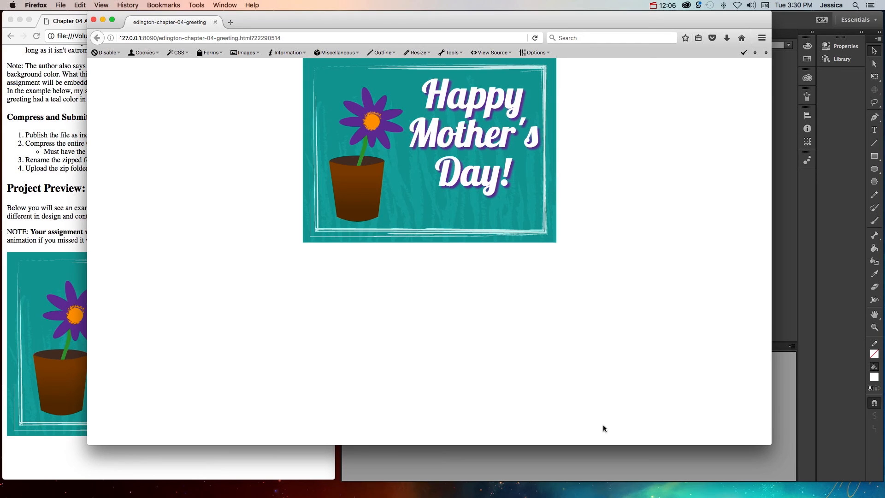
{"action": "left_click", "coordinate": [94, 20]}
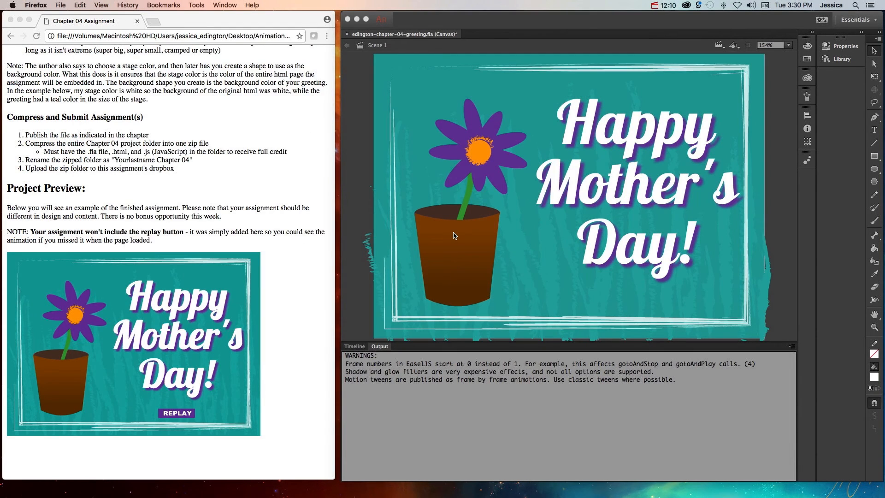
{"action": "left_click", "coordinate": [373, 201]}
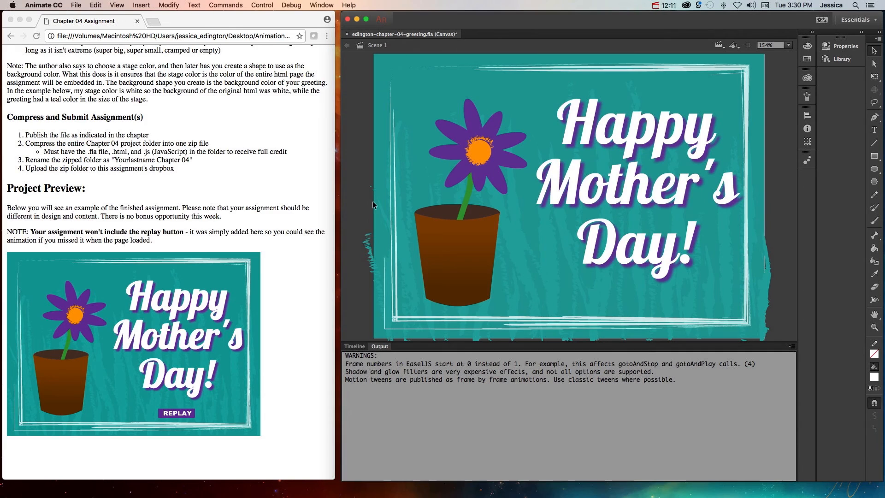
Publish the greeting as JavaScript/HTML using the Default profile and accept the publish settings
{"action": "left_click", "coordinate": [79, 8]}
{"action": "left_click", "coordinate": [137, 146]}
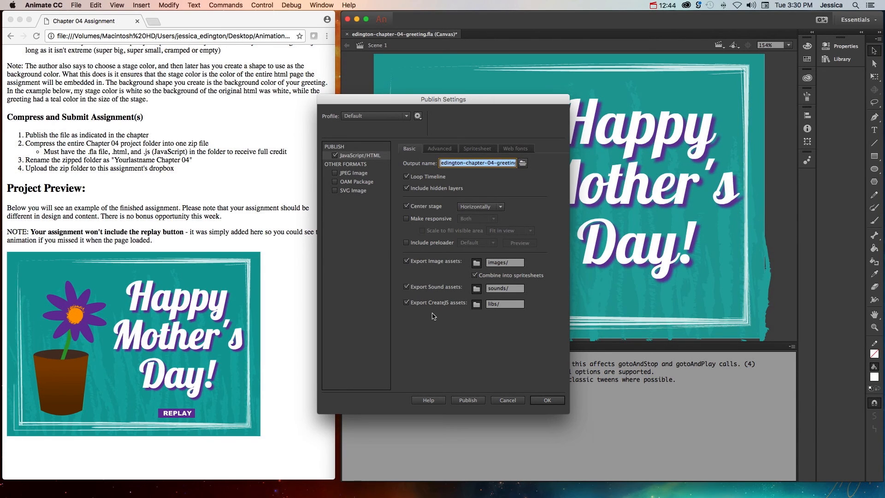
{"action": "left_click", "coordinate": [476, 402]}
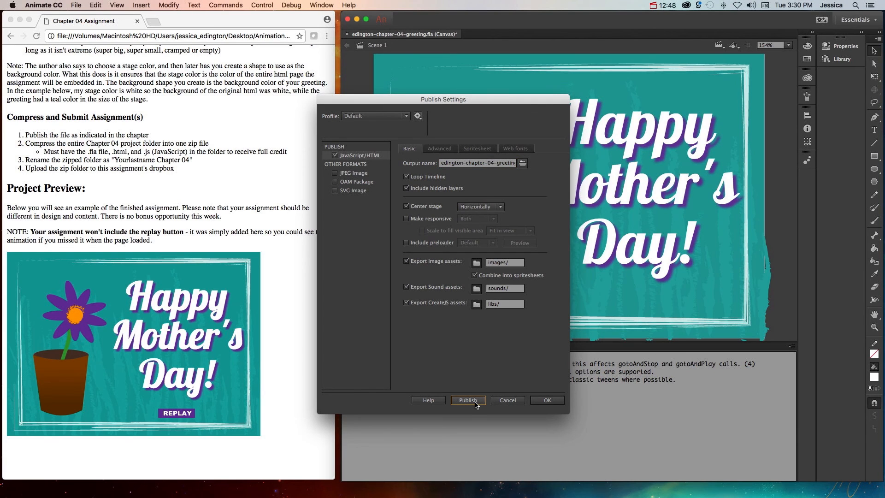
{"action": "left_click", "coordinate": [550, 400]}
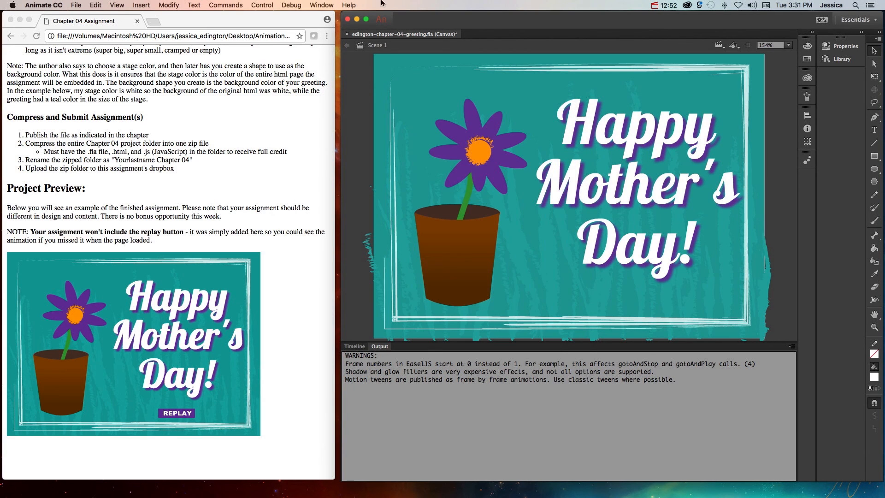
Uncover the desktop and open the "06 - Chapter 04" folder inside MGD 143 in Finder
{"action": "left_click_drag", "start_coordinate": [455, 18], "coordinate": [150, 19]}
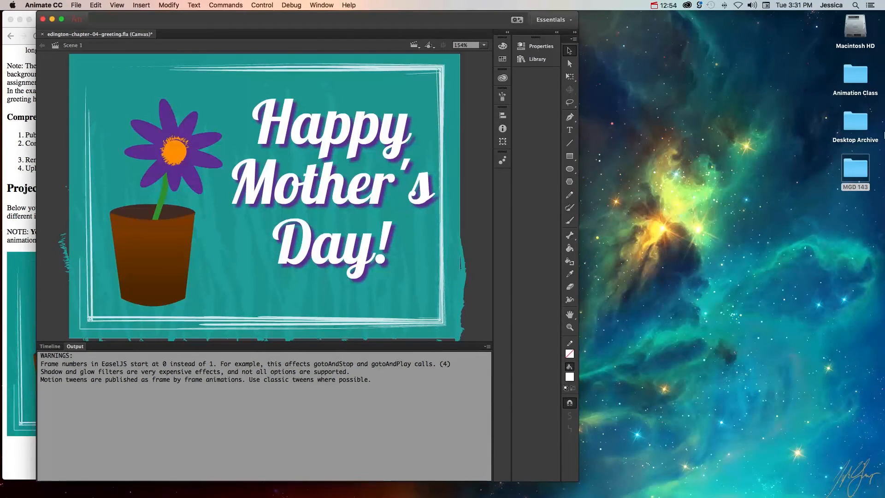
{"action": "left_click", "coordinate": [852, 172]}
{"action": "double_click", "coordinate": [852, 172]}
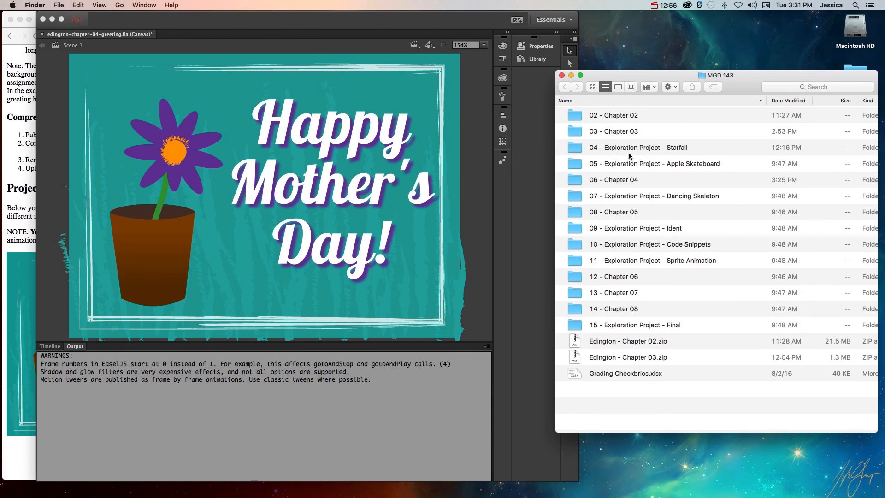
{"action": "double_click", "coordinate": [626, 179]}
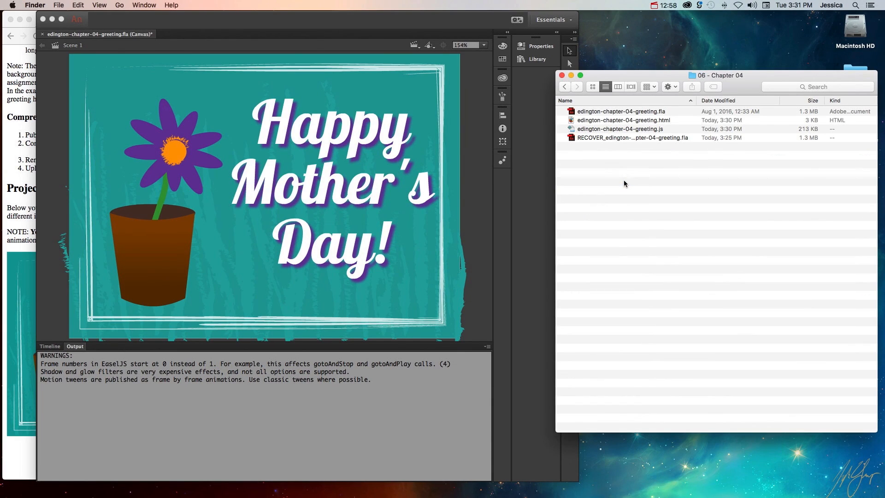
Reposition the folder window, widen its Name column, and examine the greeting's .js, .html and .fla files
{"action": "left_click_drag", "start_coordinate": [629, 76], "coordinate": [479, 71]}
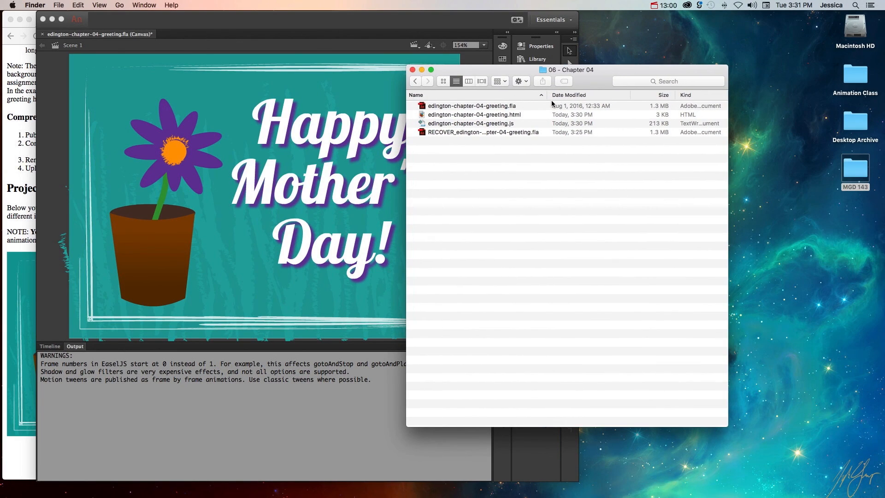
{"action": "left_click_drag", "start_coordinate": [547, 96], "coordinate": [601, 95]}
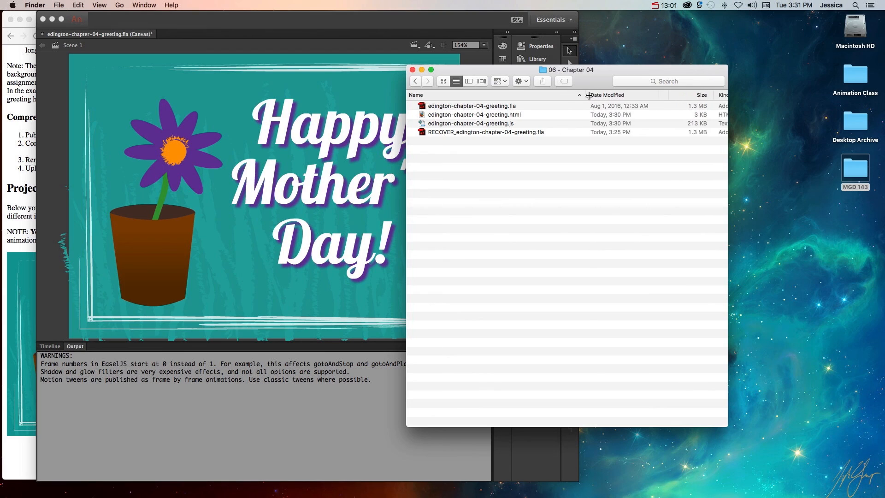
{"action": "left_click", "coordinate": [479, 127]}
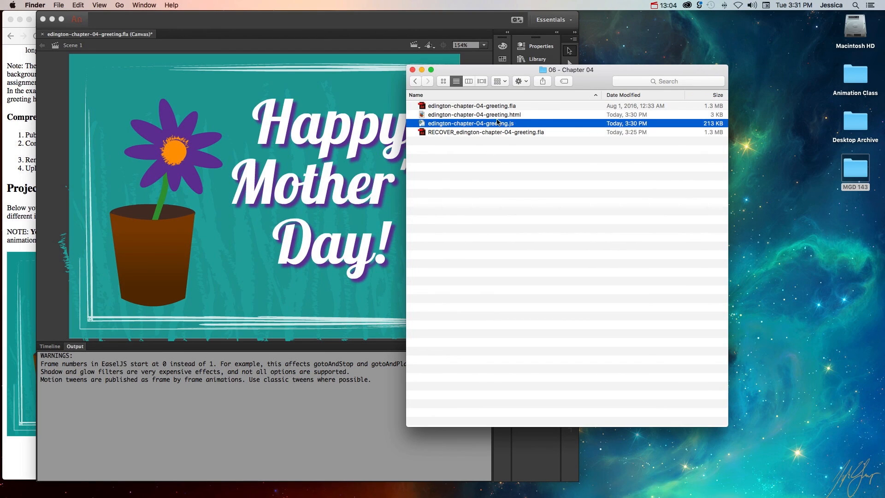
{"action": "key", "text": "Up"}
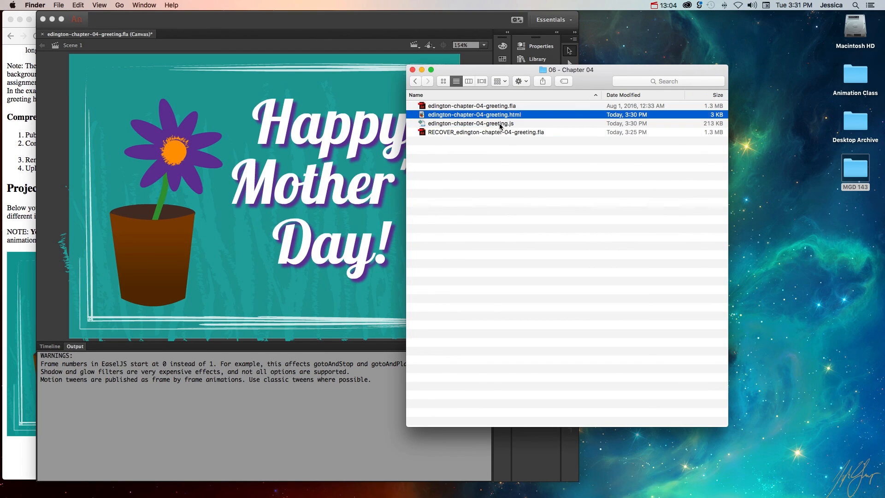
{"action": "left_click", "coordinate": [482, 107]}
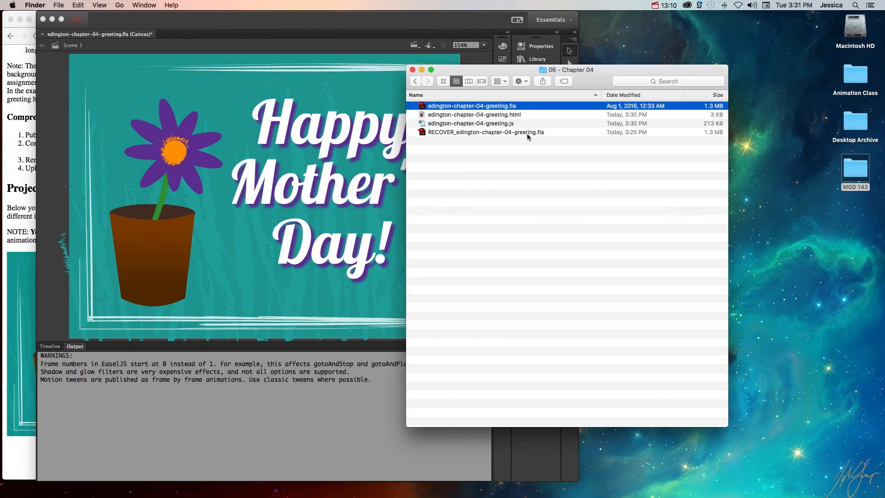
Switch back to Animate CC, save the greeting document, and check its save status
{"action": "left_click", "coordinate": [332, 78]}
{"action": "key", "text": "super+s"}
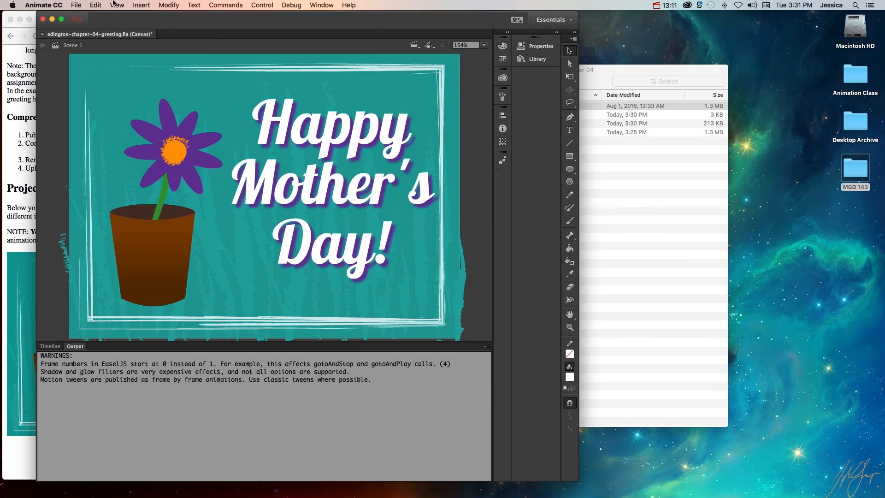
{"action": "left_click", "coordinate": [76, 5]}
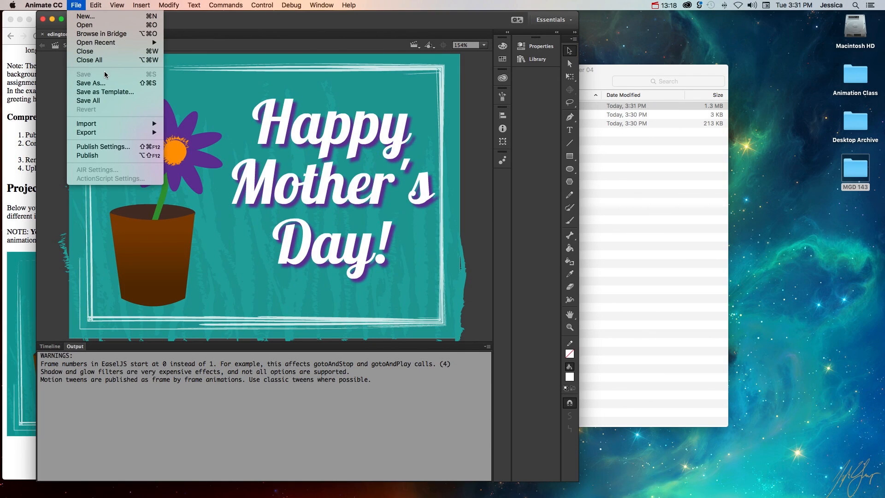
Return to Finder and select the greeting's .fla, .html and .js files in the Chapter 04 folder
{"action": "left_click", "coordinate": [632, 129]}
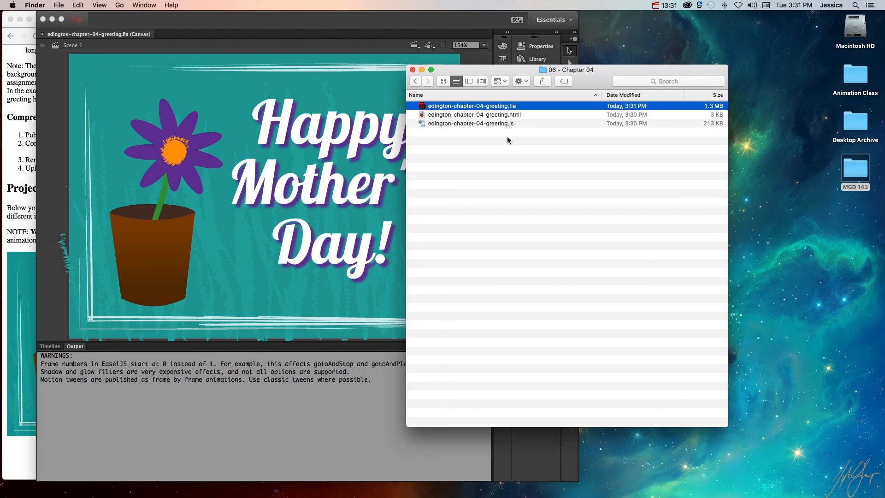
{"action": "left_click_drag", "start_coordinate": [507, 136], "coordinate": [499, 102]}
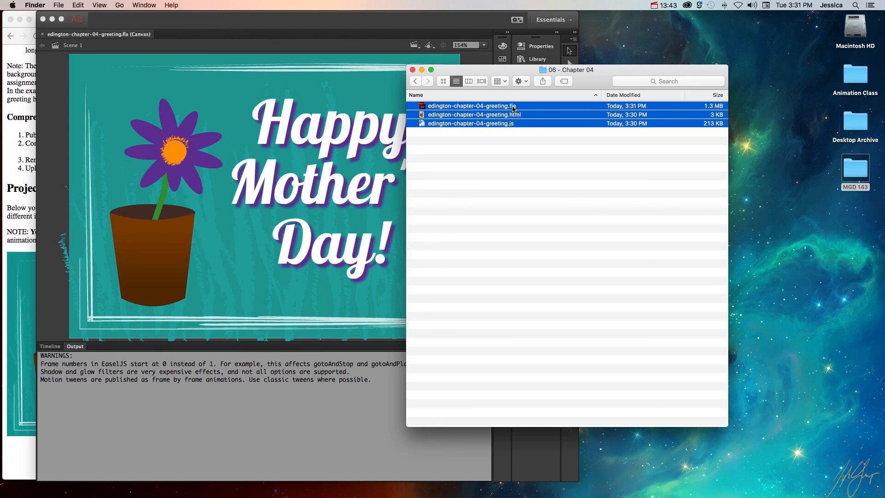